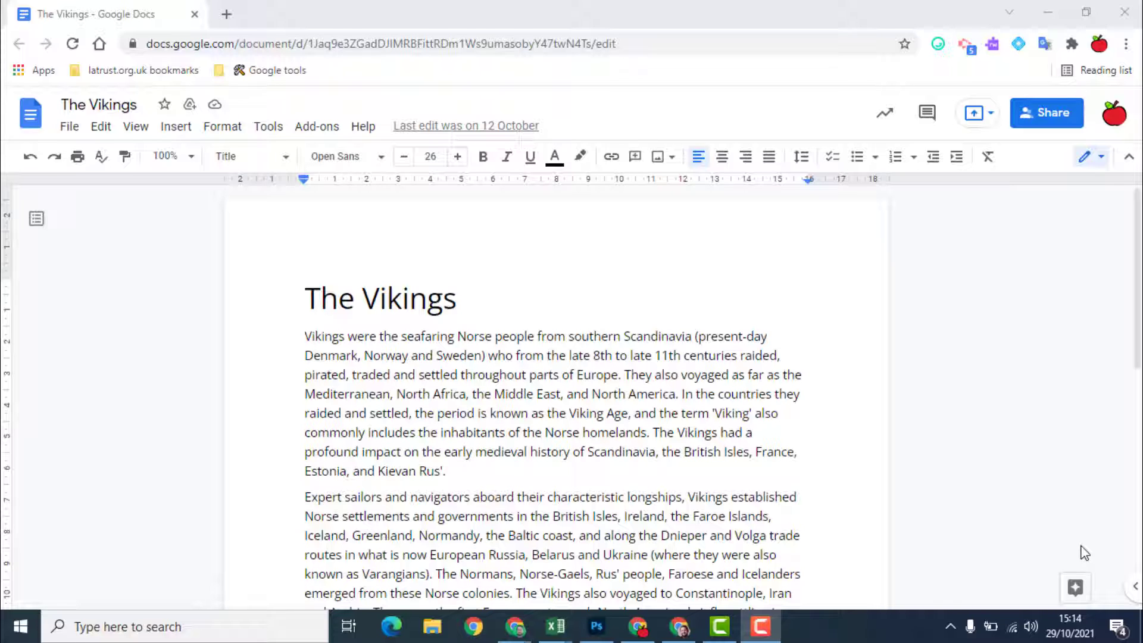
Step: Open the Insert menu in The Vikings document
click(178, 130)
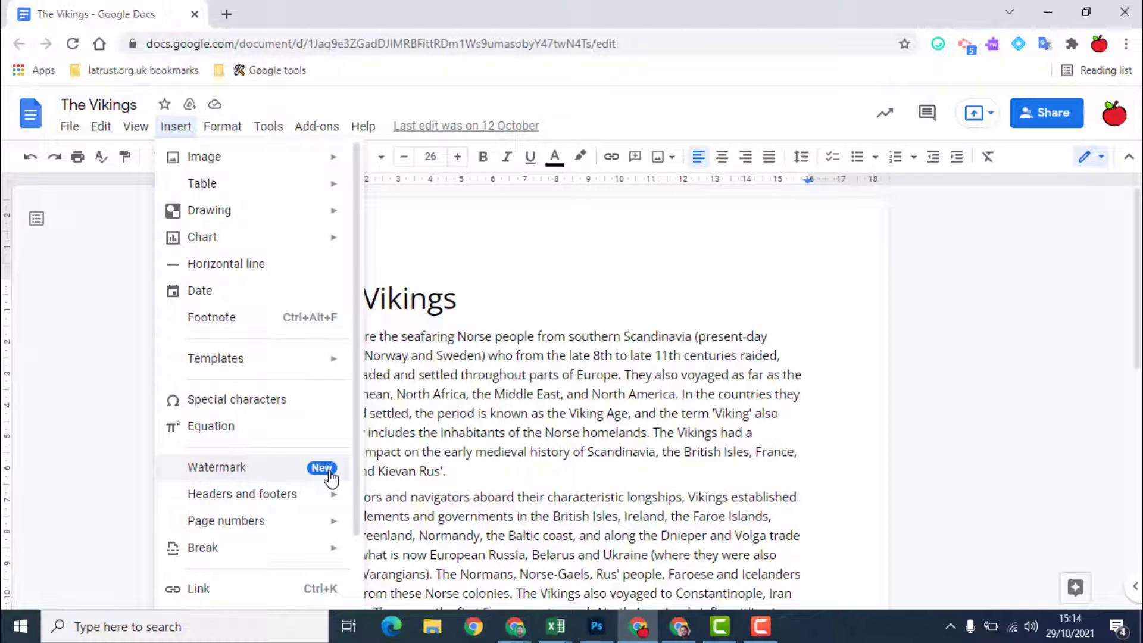
Step: Set the viking cartoon PNG from Google Drive's Recent files as the watermark
click(270, 475)
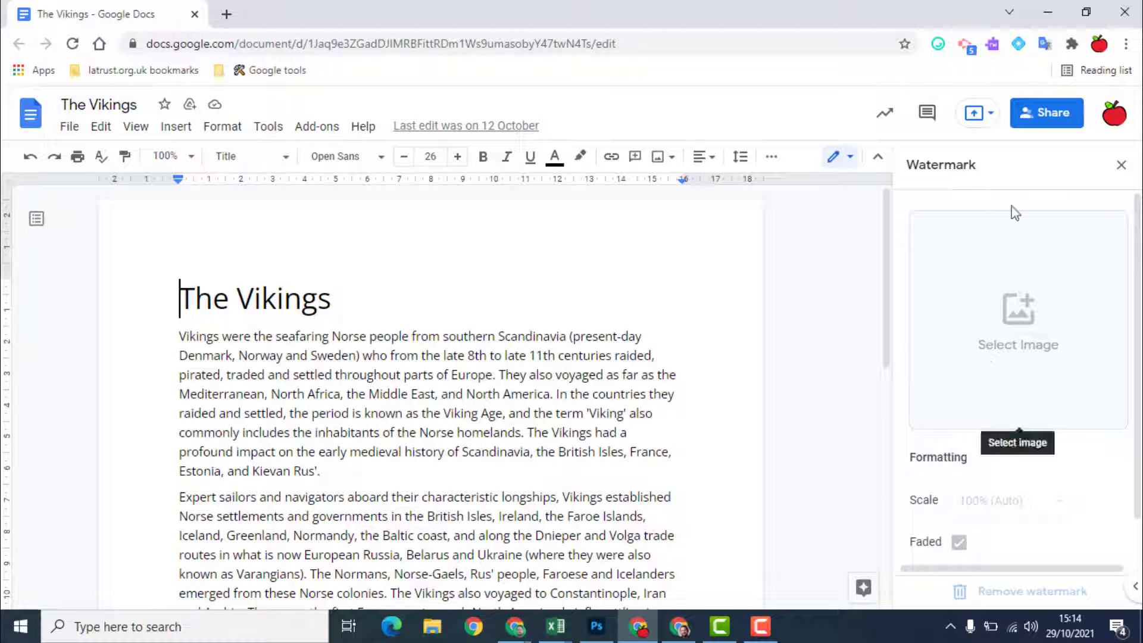
click(1014, 311)
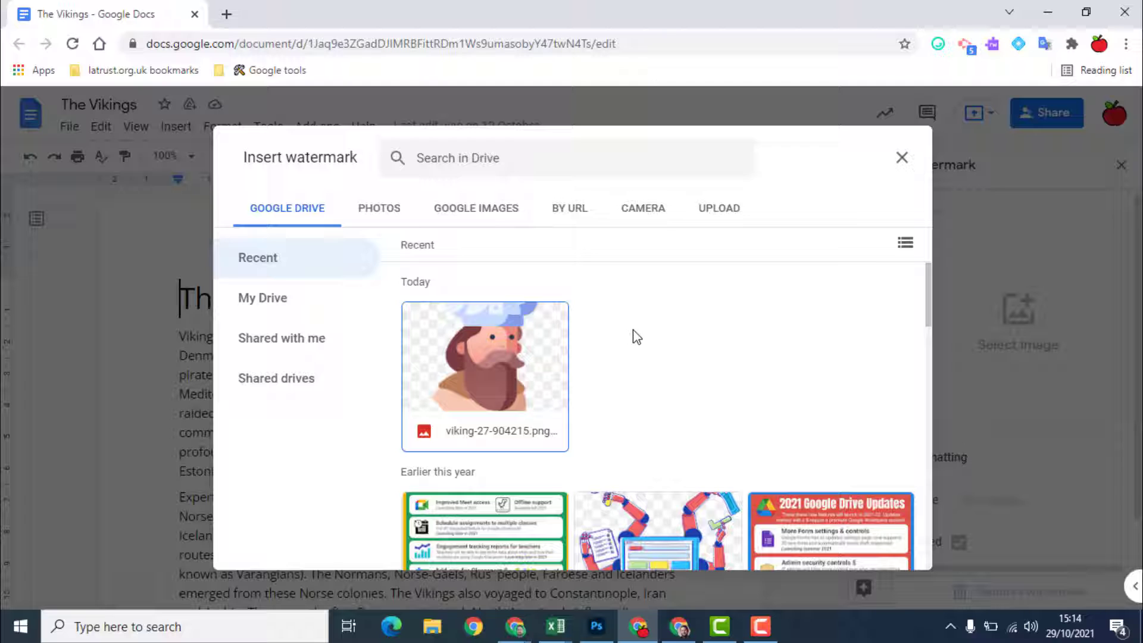
click(487, 341)
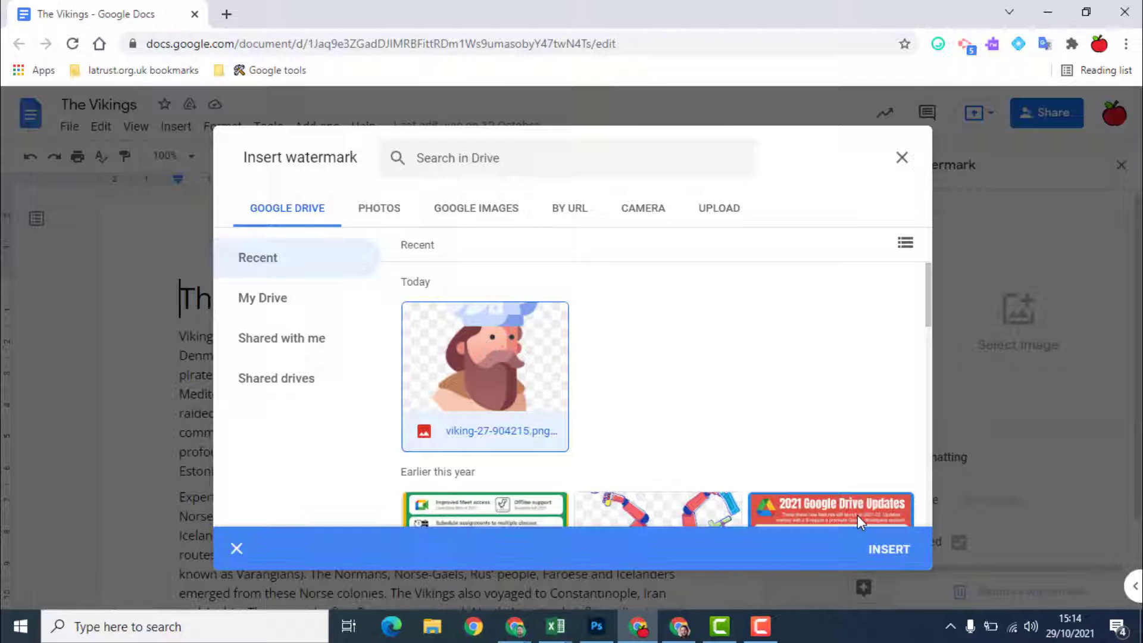
click(891, 551)
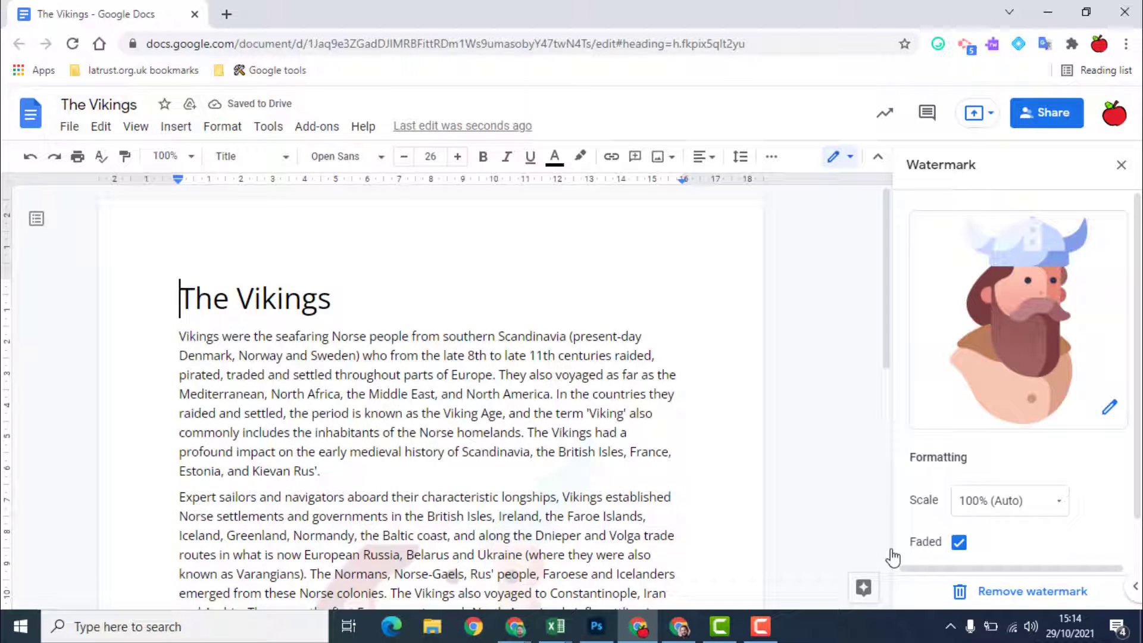
scroll(1092, 488, down, 1)
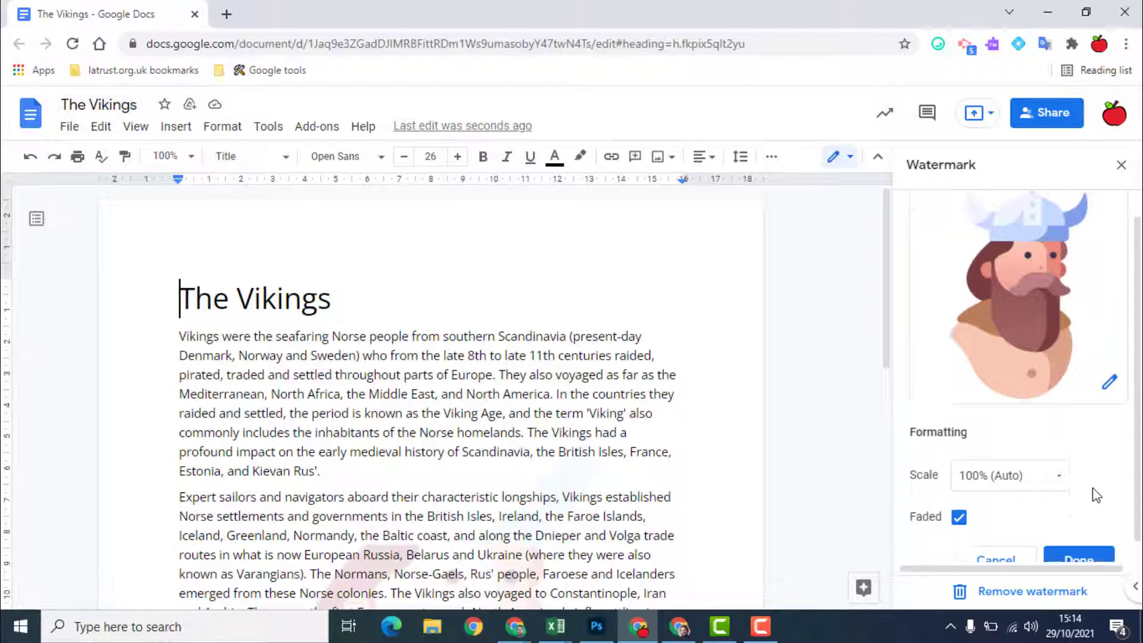
scroll(808, 484, down, 3)
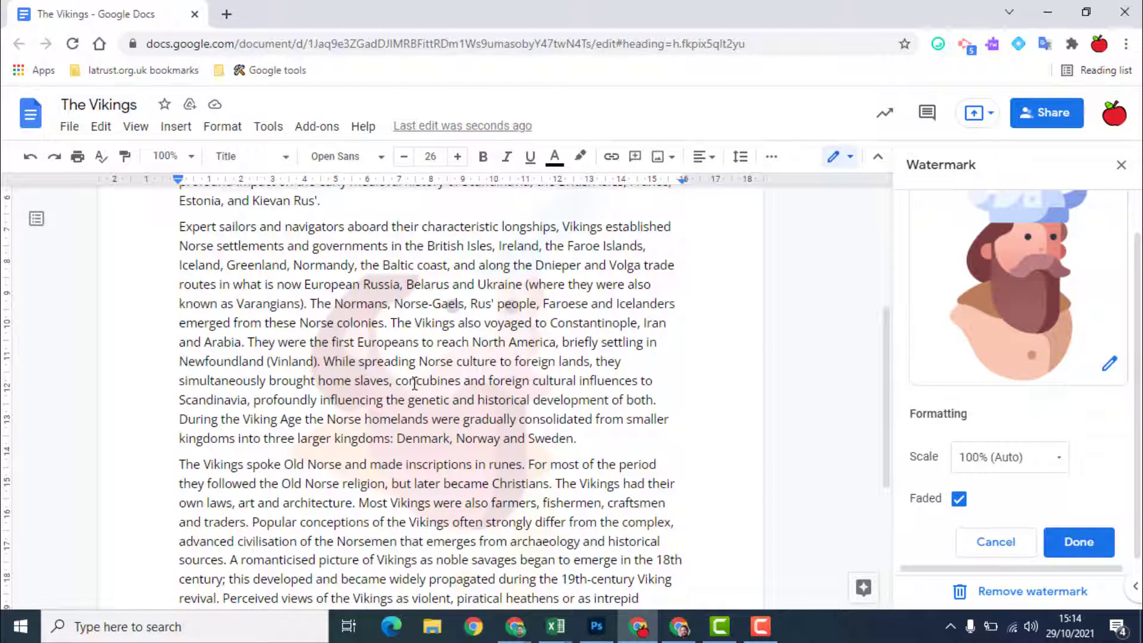
Step: Scale the Viking watermark to a custom 140%, starting from the 150% preset
click(1059, 460)
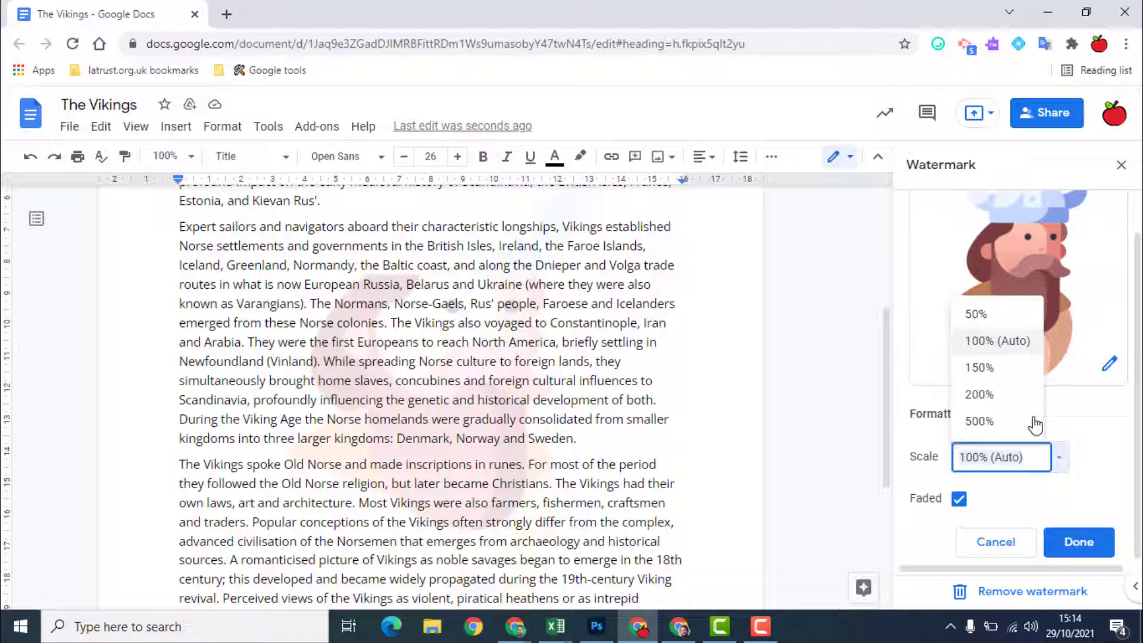
click(980, 368)
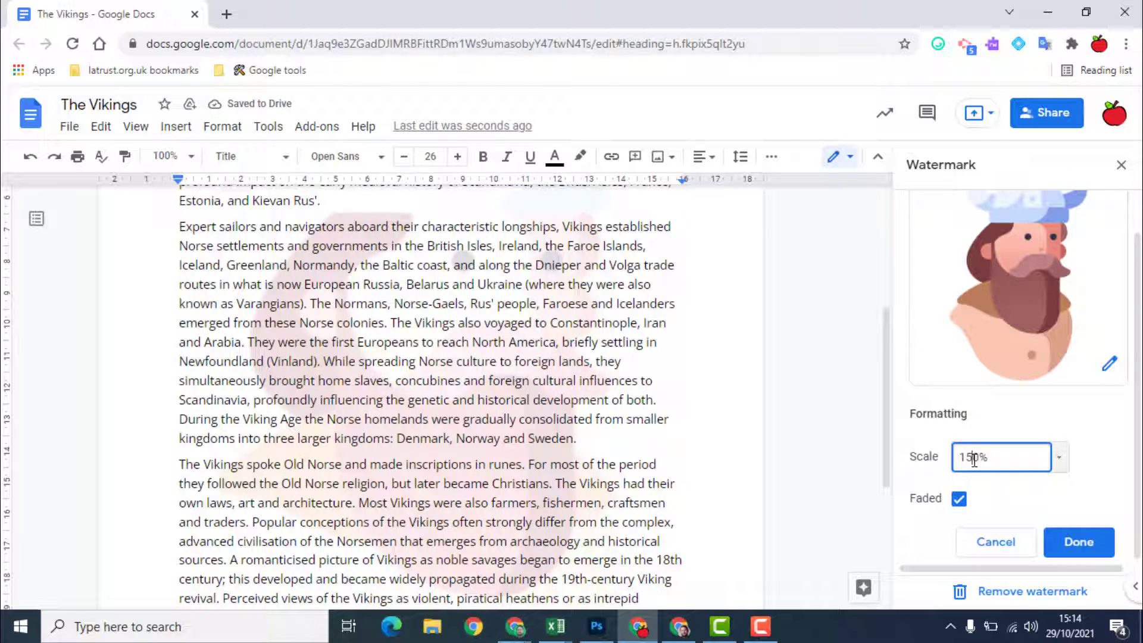
key(BackSpace)
text(140)
key(Return)
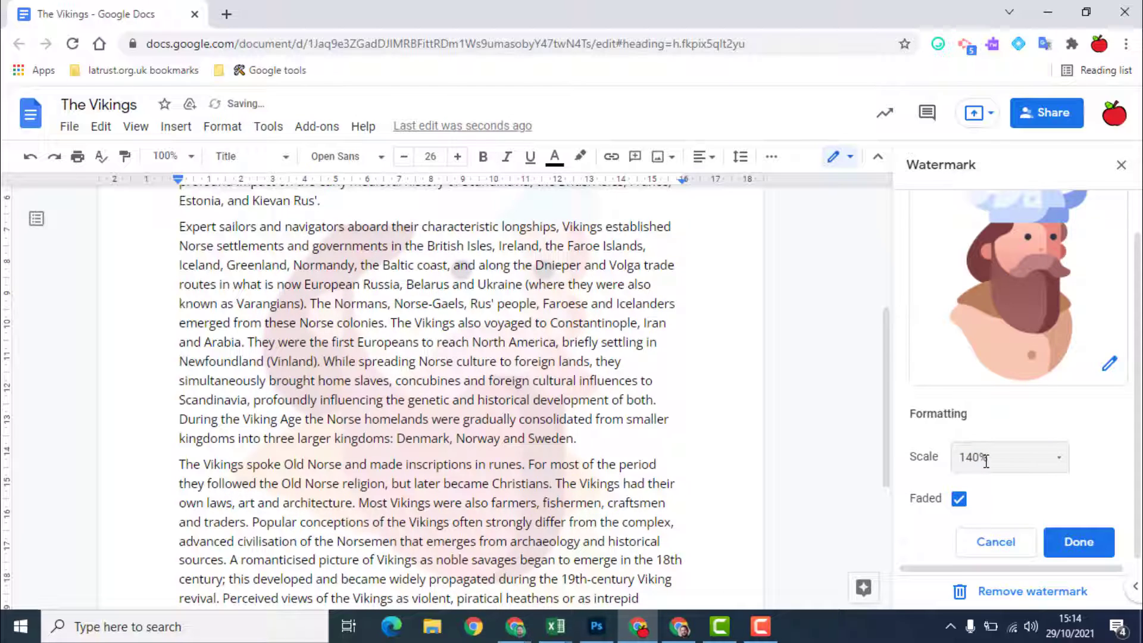
Step: Turn the watermark's Faded option off, then back on
click(959, 500)
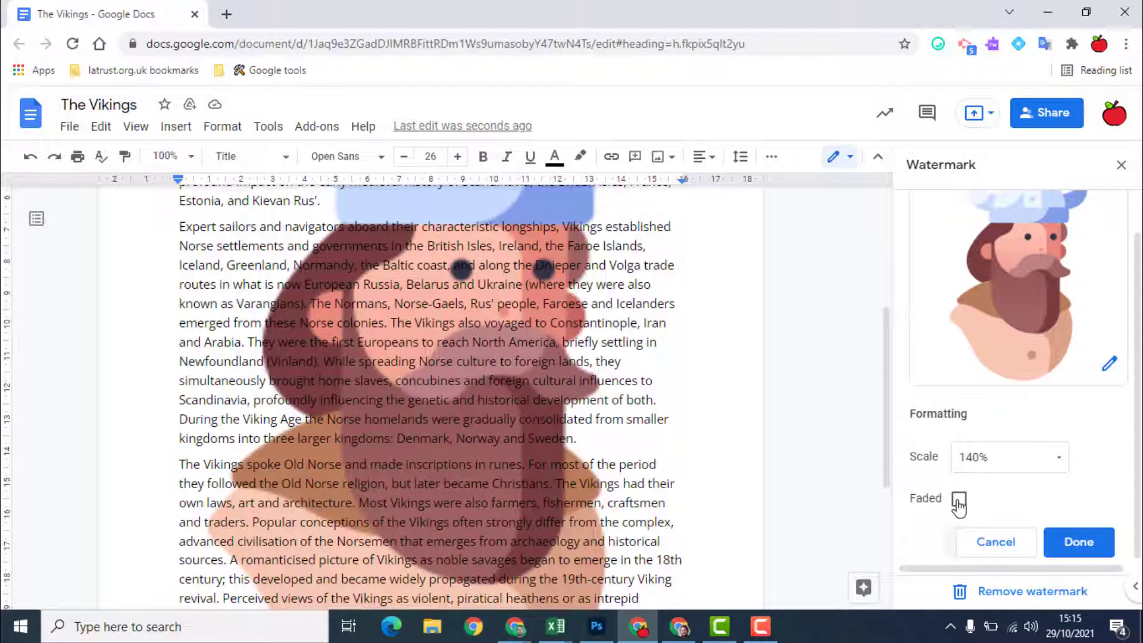
click(958, 500)
Step: Close the watermark panel and insert a page break after 'Wagnerian opera.'
click(1081, 542)
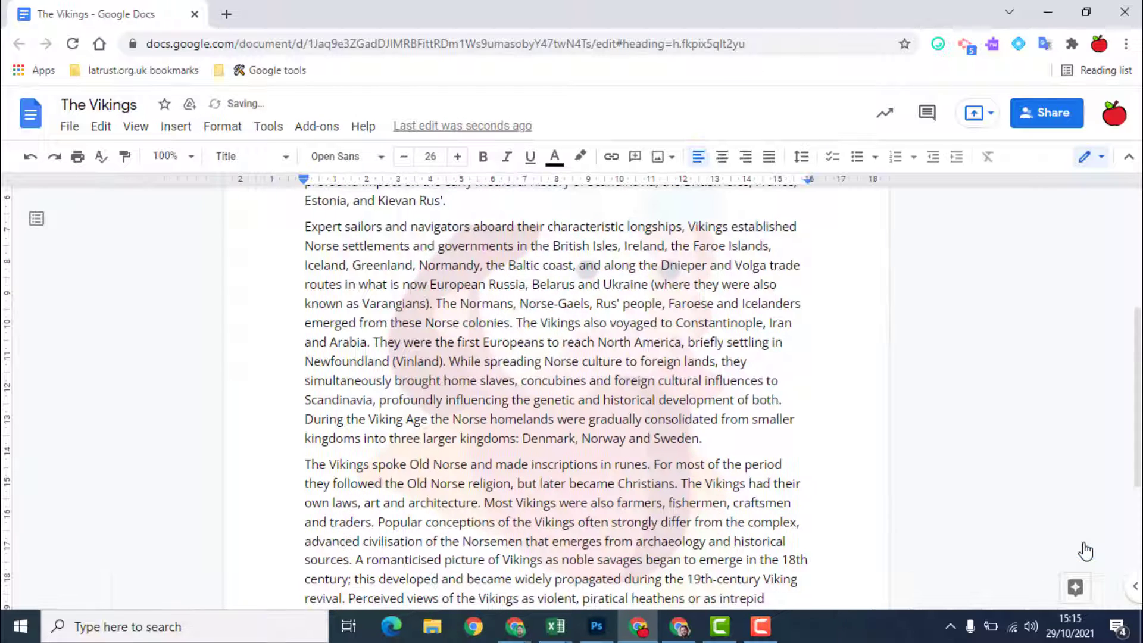
scroll(657, 435, up, 3)
scroll(654, 435, down, 4)
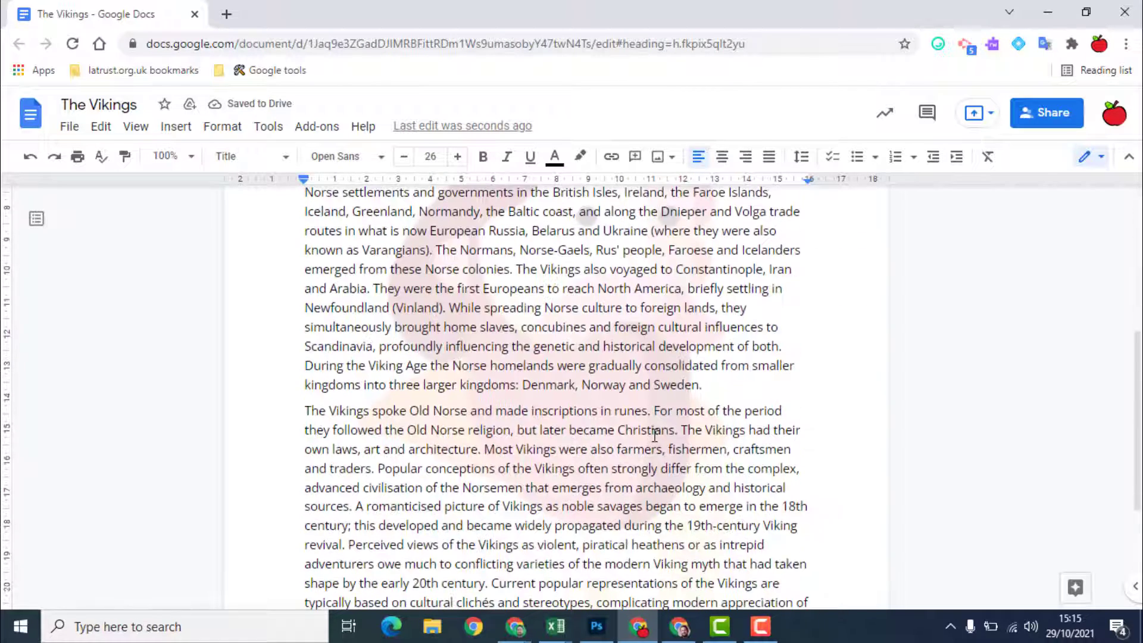
scroll(655, 434, down, 3)
click(573, 446)
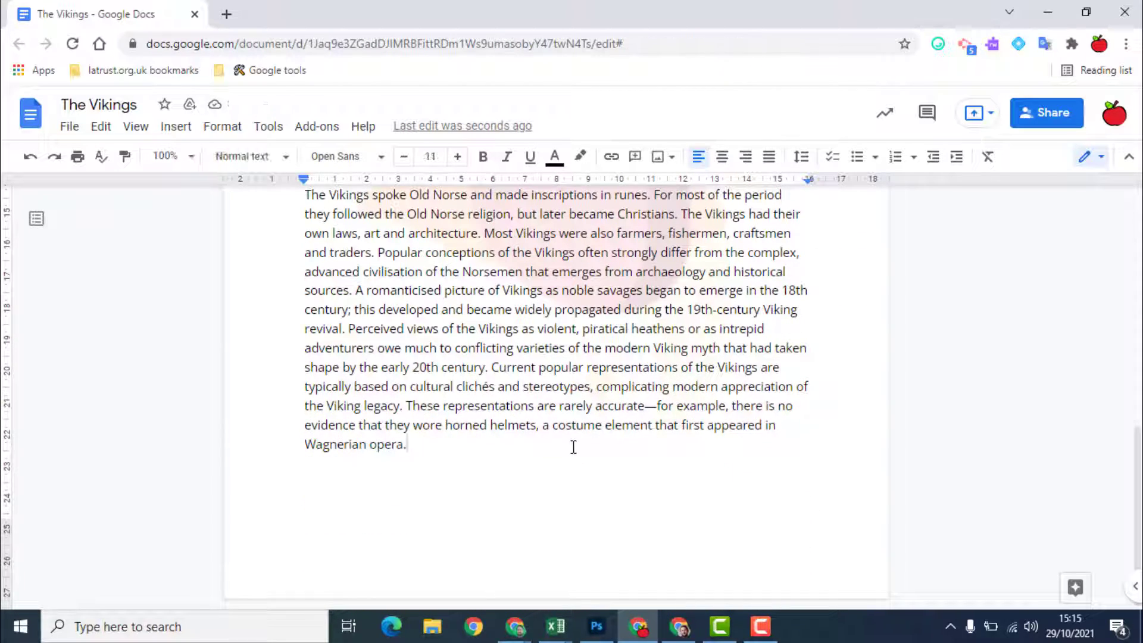
key(ctrl+Return)
scroll(572, 447, down, 5)
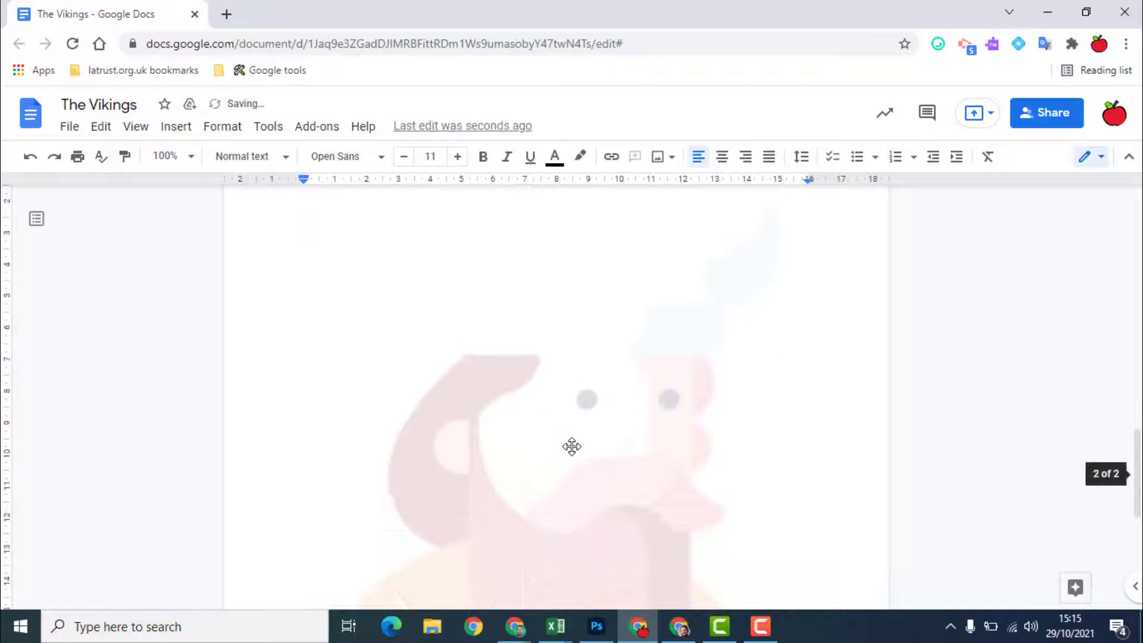
scroll(572, 446, up, 2)
scroll(572, 446, up, 5)
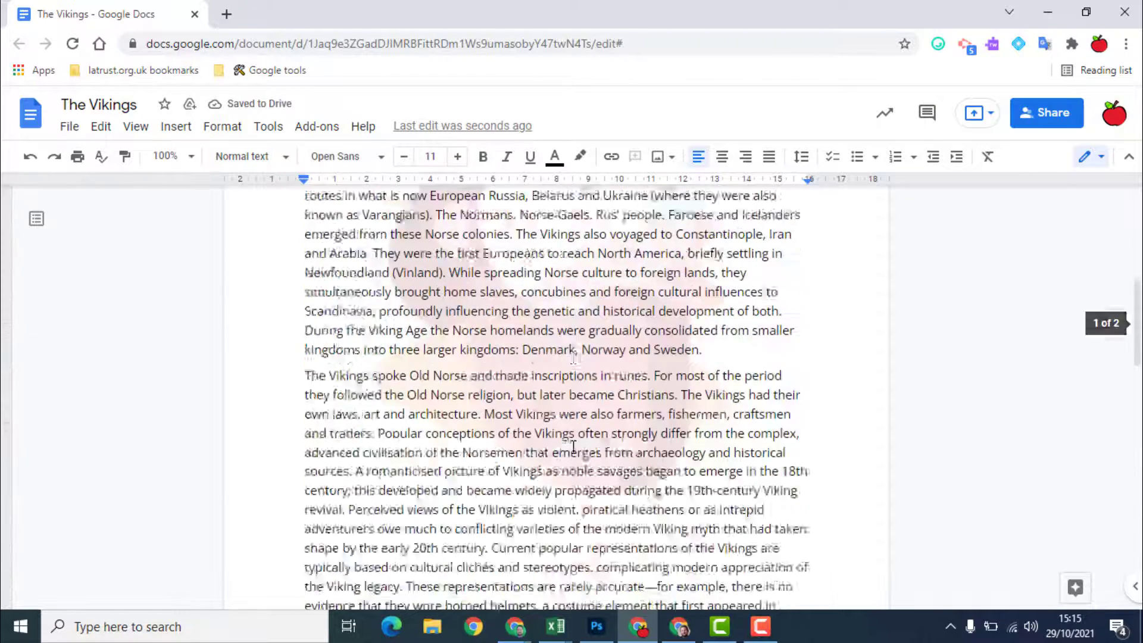
scroll(576, 447, up, 5)
scroll(575, 444, up, 1)
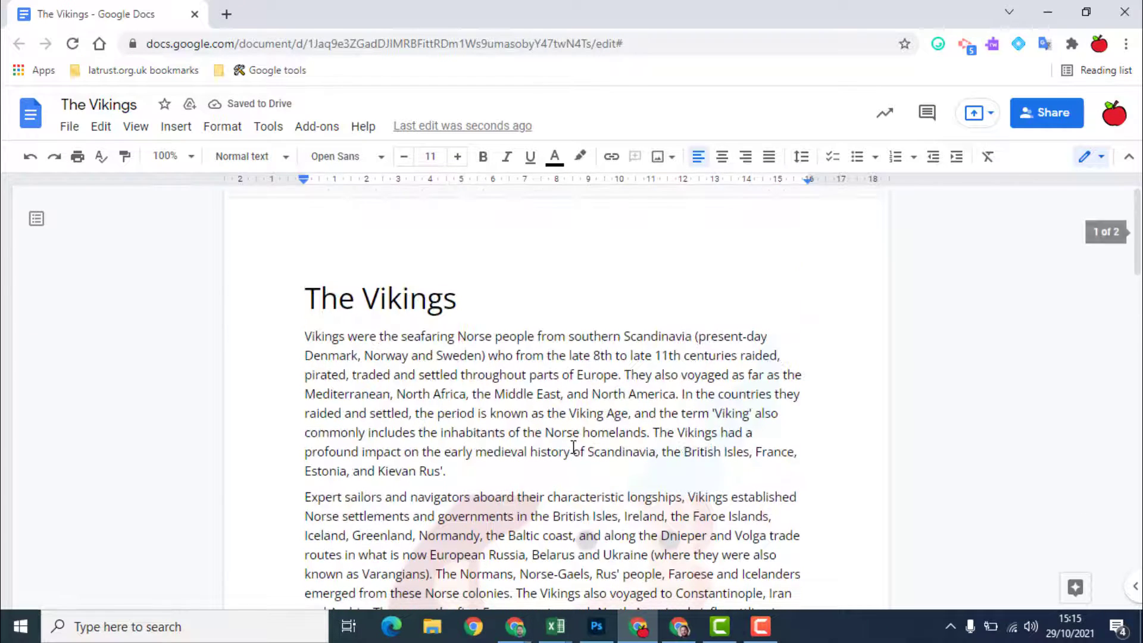
Step: Remove the Viking watermark under Insert > Watermark and close the panel
click(178, 127)
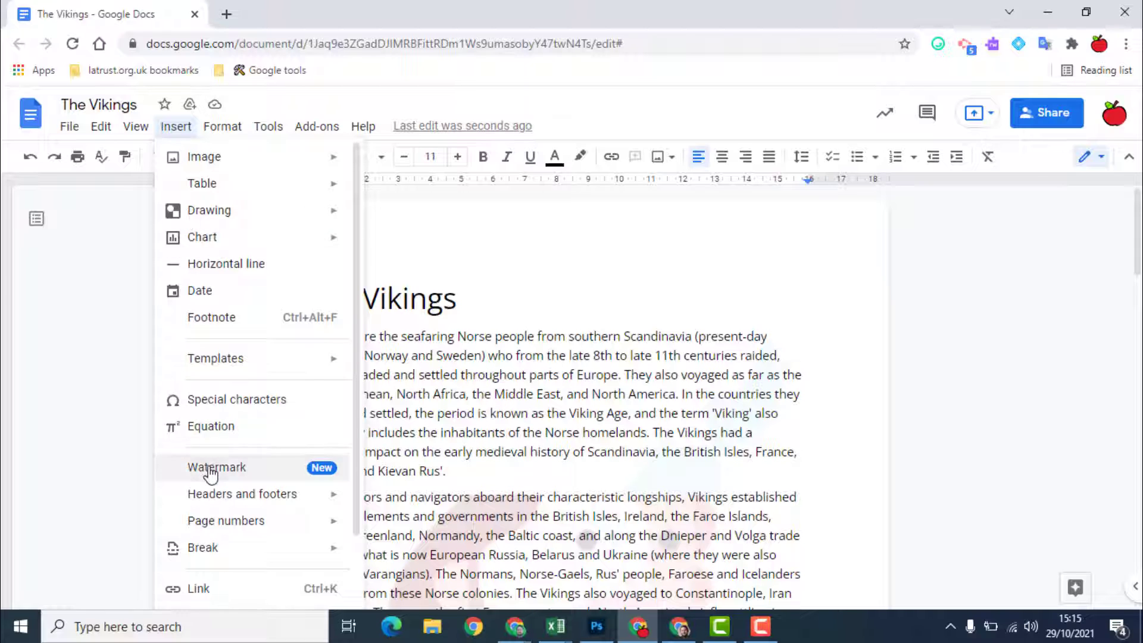
click(211, 472)
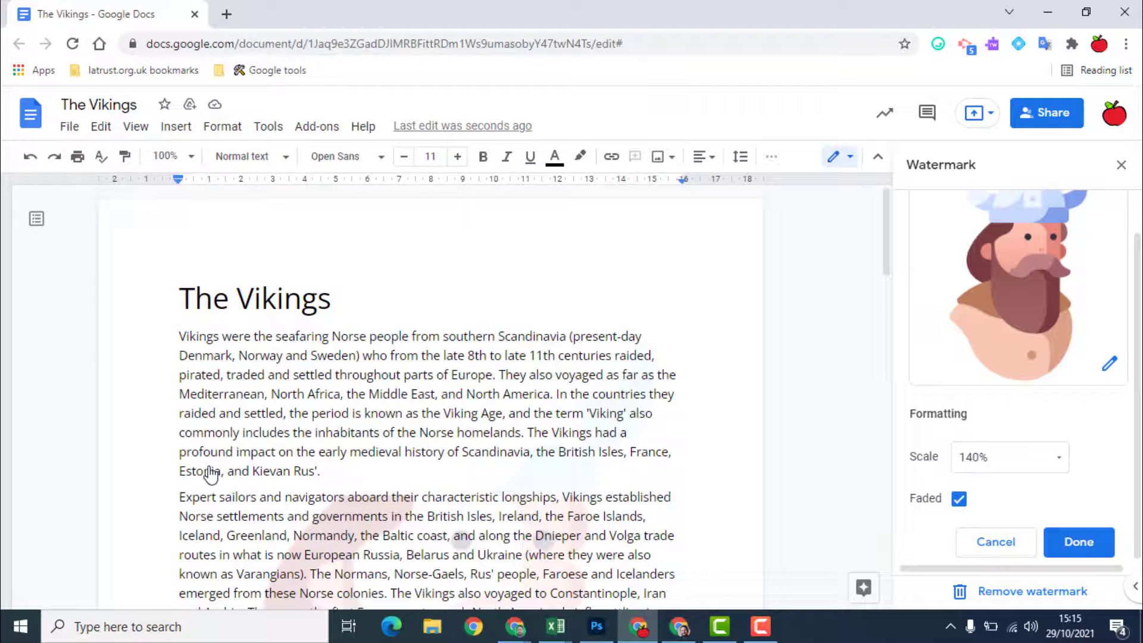
click(1028, 593)
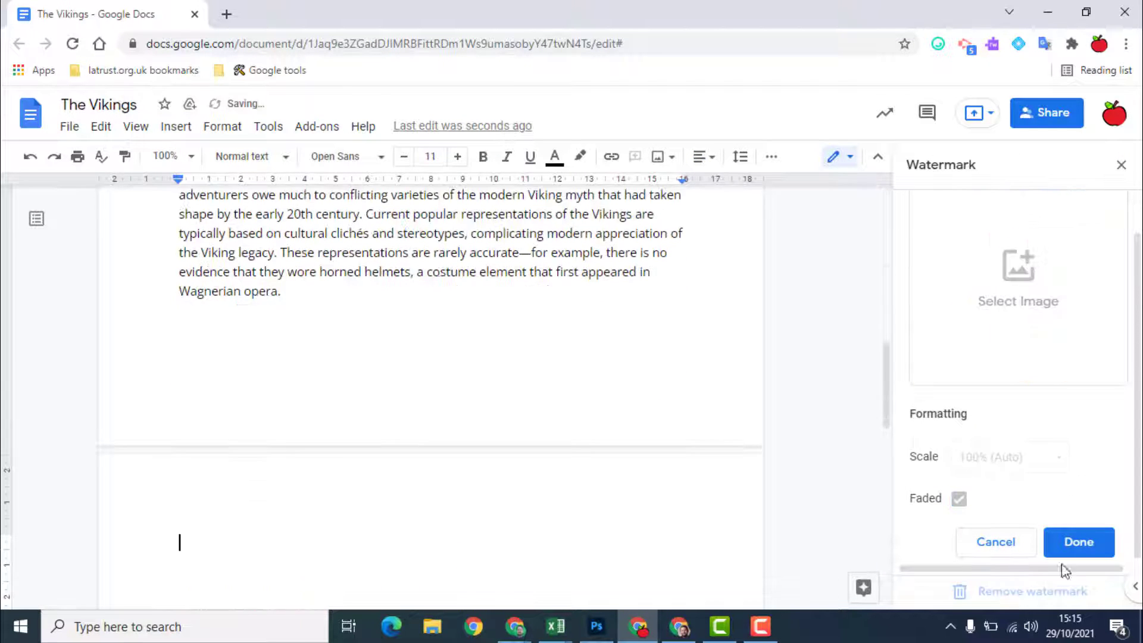
click(1083, 548)
scroll(517, 360, up, 8)
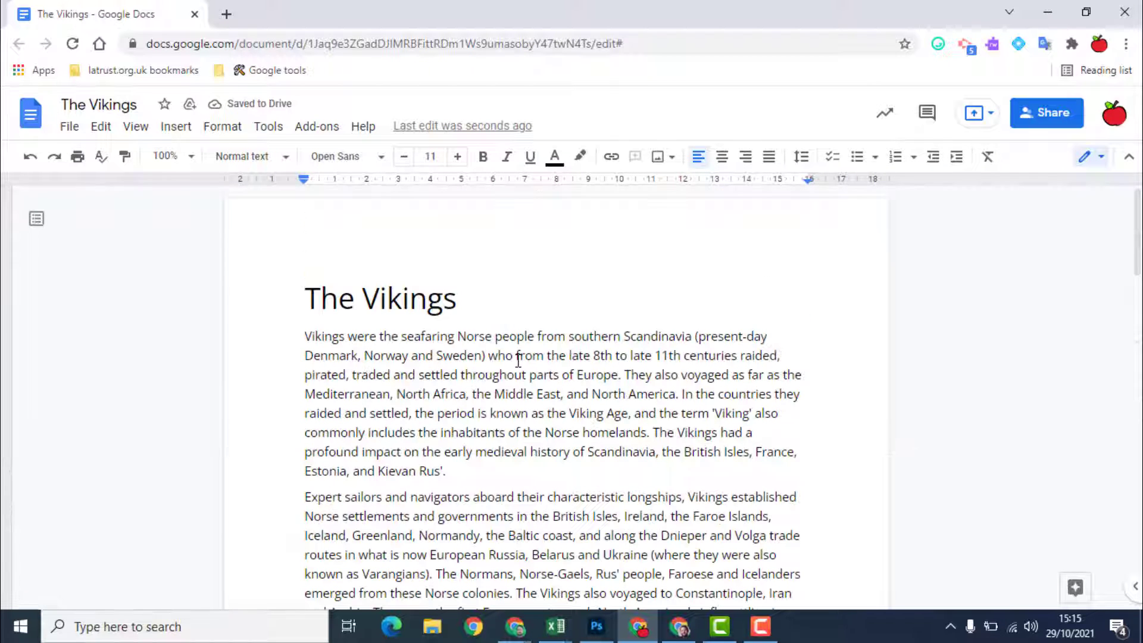